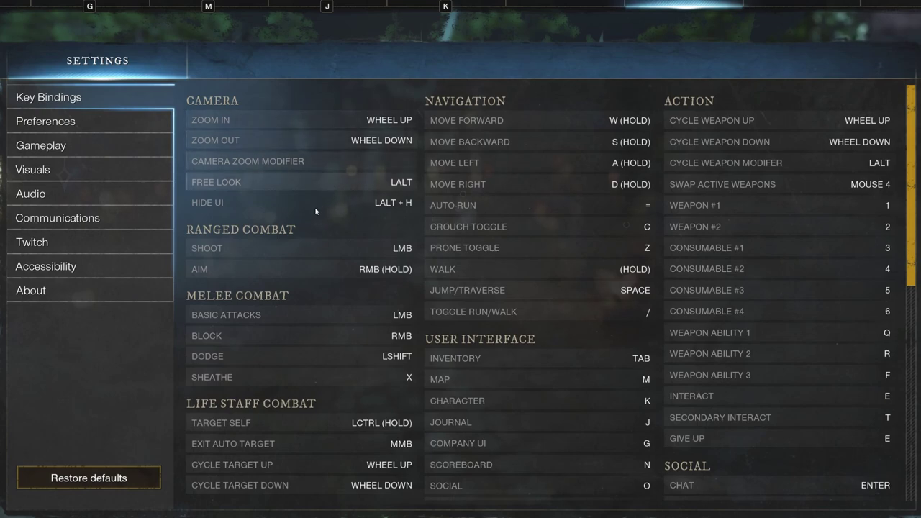
# Step: Review the full list of key bindings, from camera and combat controls to housing, ping and dialogue options
pyautogui.scroll(-1, 305, 236)
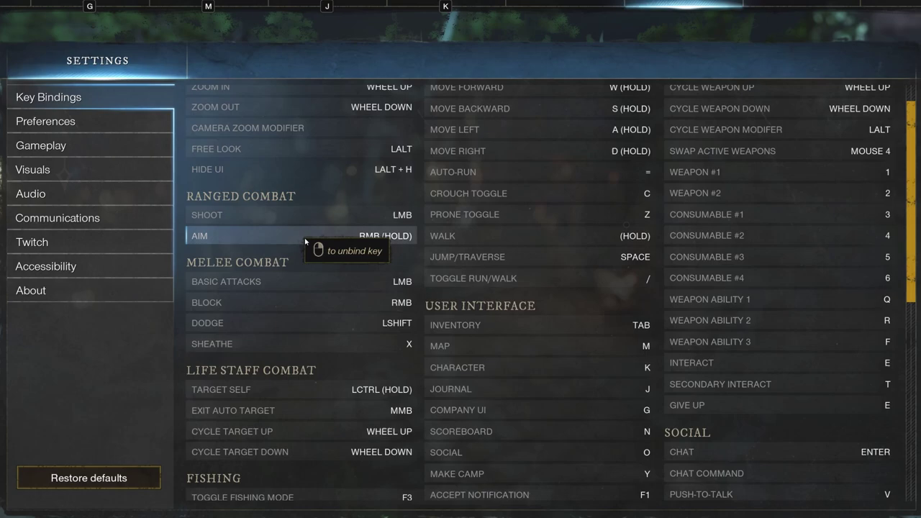
pyautogui.scroll(-7, 305, 242)
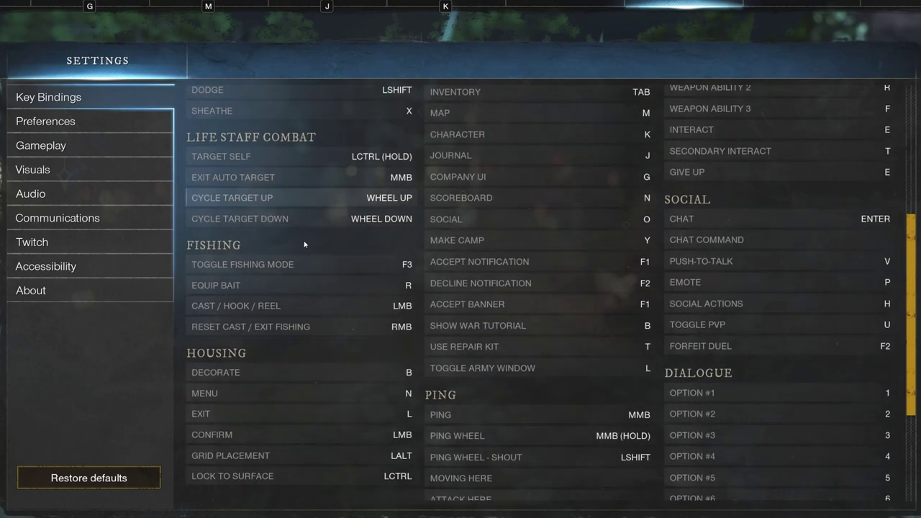
pyautogui.scroll(-5, 305, 244)
pyautogui.scroll(13, 300, 251)
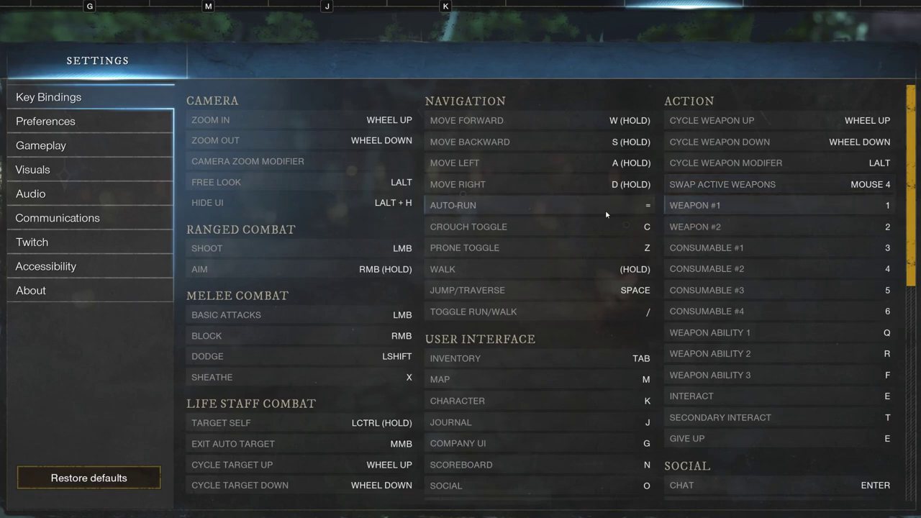
# Step: In the Preferences settings, turn off analytics reporting and achievement notifications, and select Medium for the bandwidth mode
pyautogui.click(109, 124)
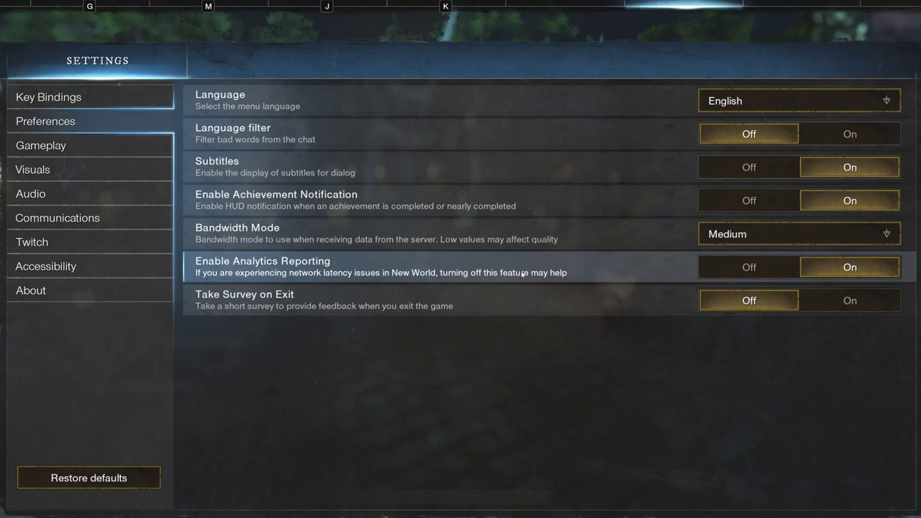
pyautogui.click(785, 271)
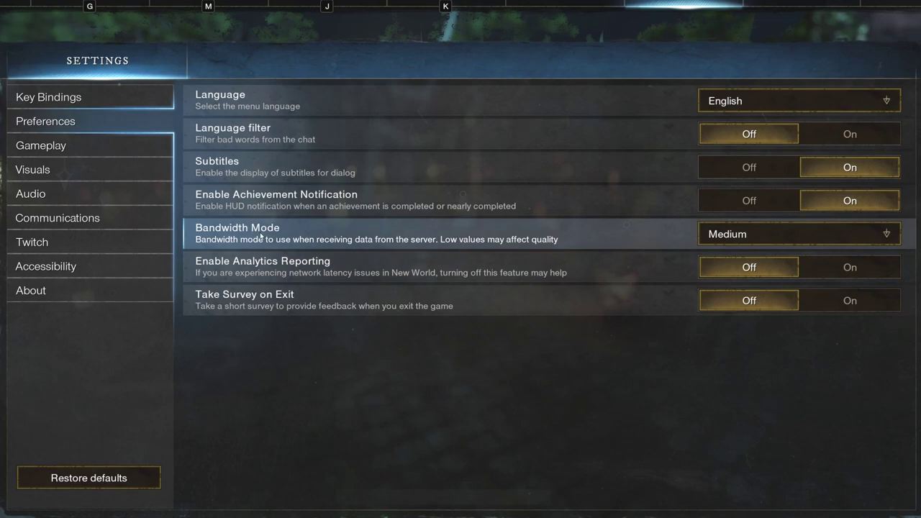
pyautogui.click(723, 233)
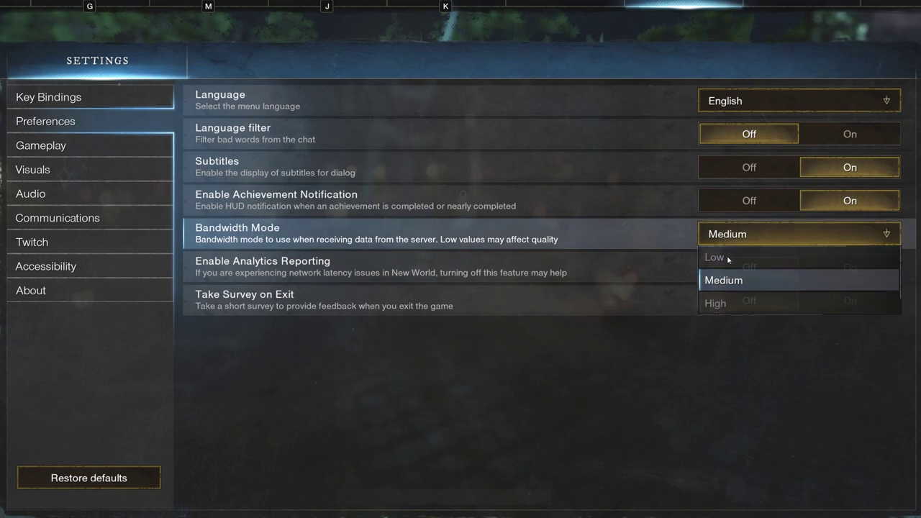
pyautogui.click(727, 281)
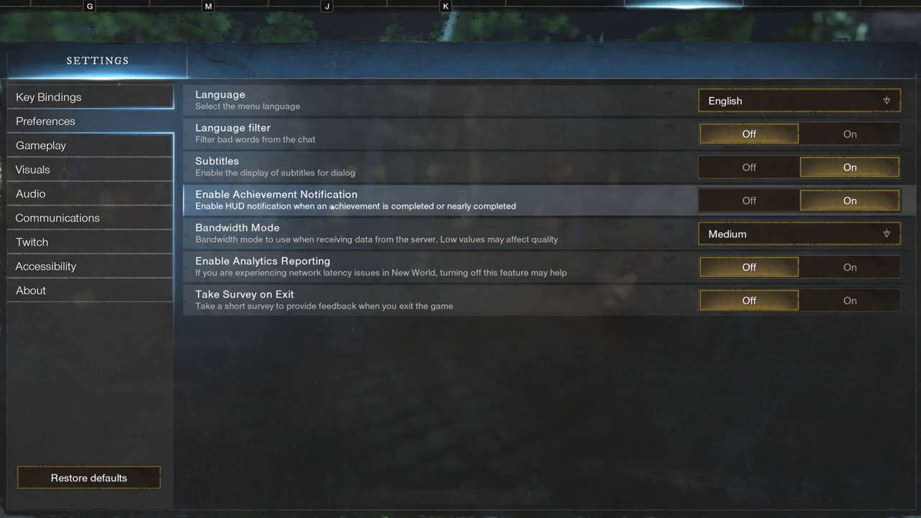
pyautogui.click(734, 203)
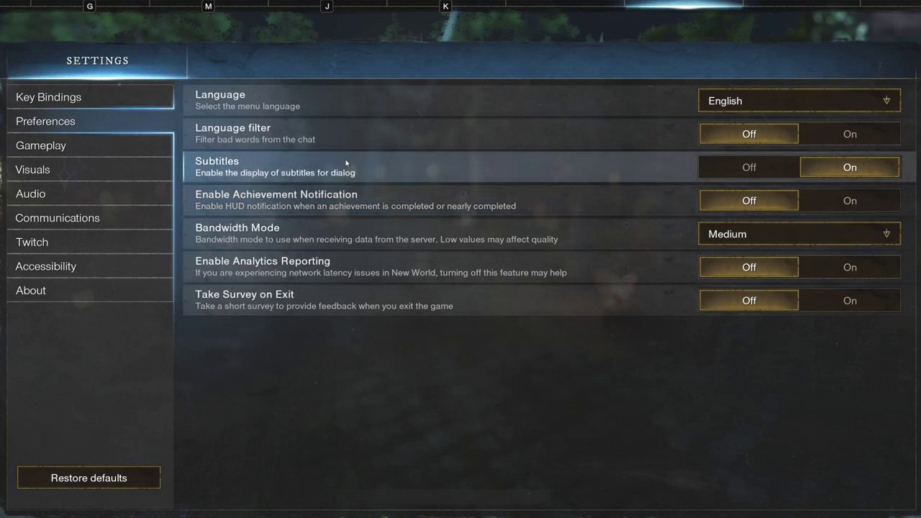
# Step: Examine the Gameplay settings, from camera and reticle through the HUD options to the targeted healing options
pyautogui.click(167, 147)
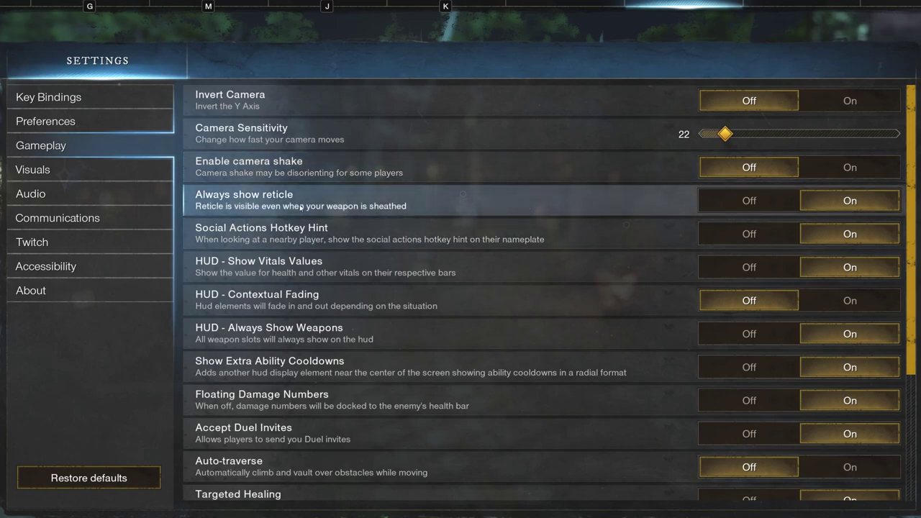
pyautogui.scroll(-1, 330, 237)
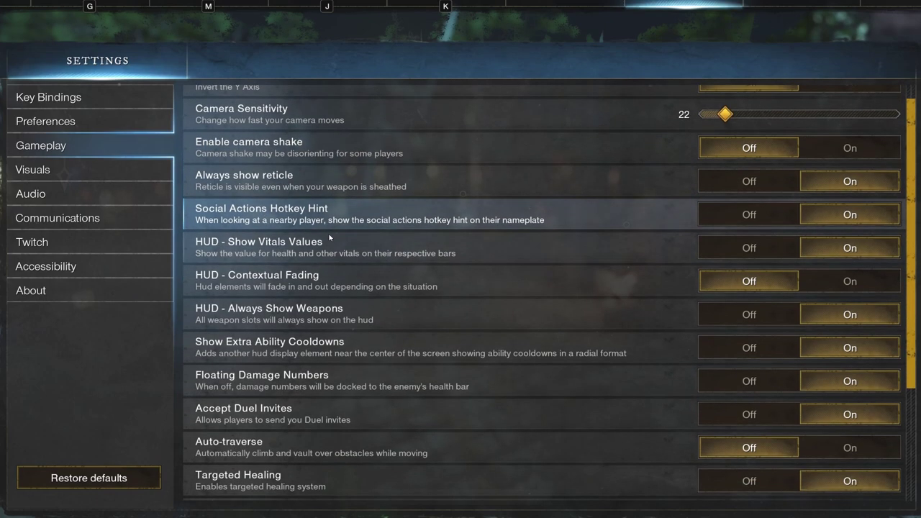
pyautogui.scroll(-1, 330, 237)
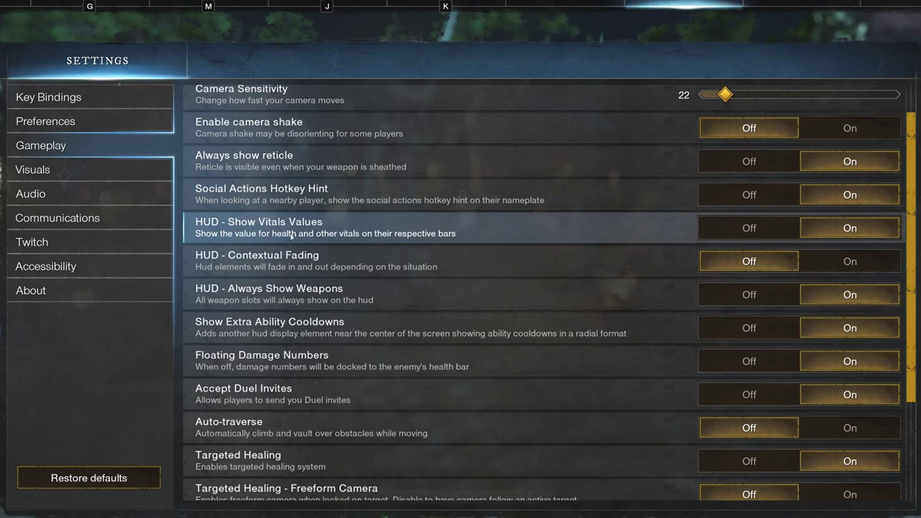
pyautogui.scroll(-1, 291, 232)
pyautogui.scroll(-1, 268, 244)
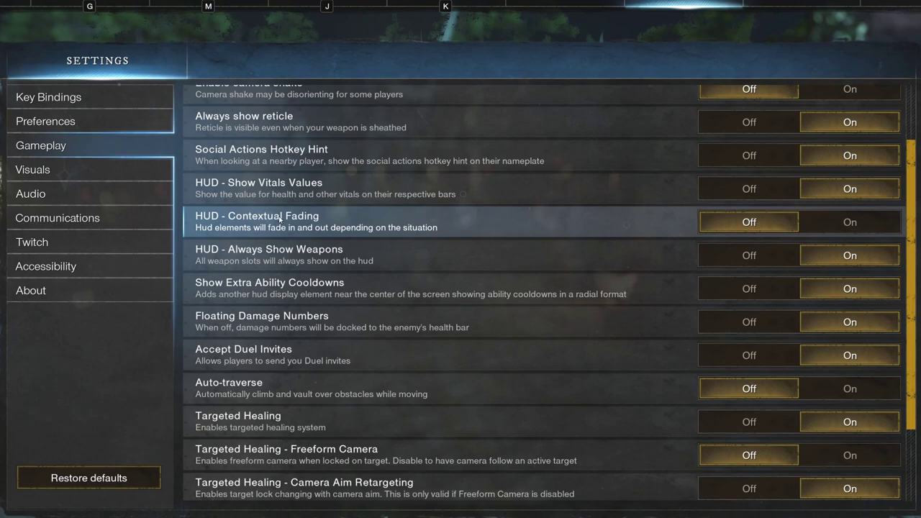
pyautogui.scroll(-1, 277, 219)
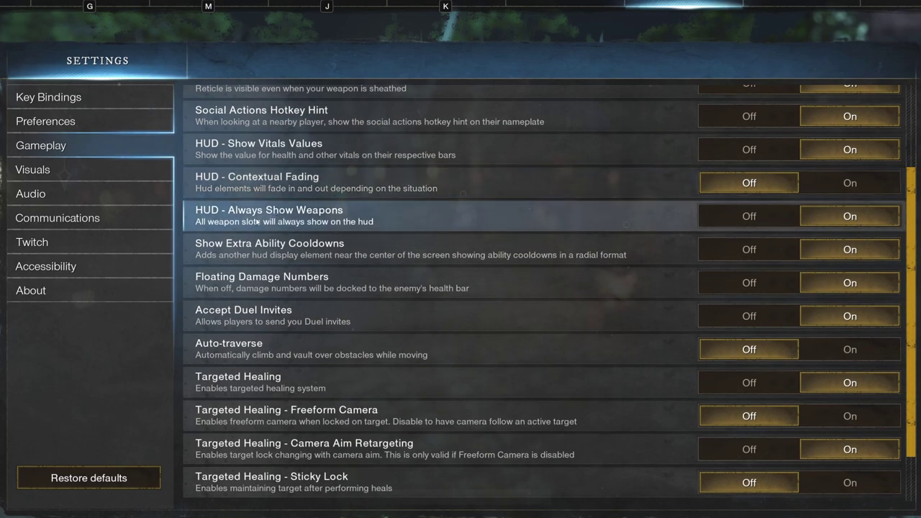
pyautogui.scroll(-1, 259, 220)
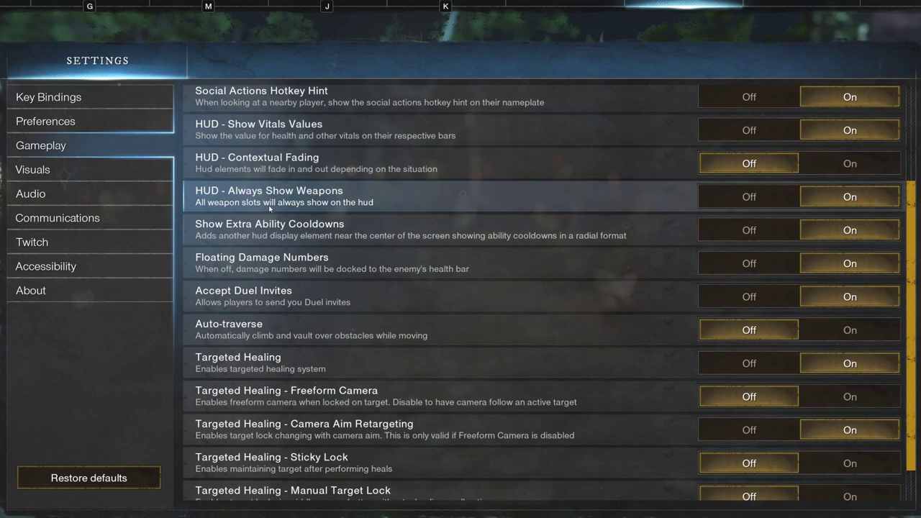
pyautogui.scroll(-1, 270, 208)
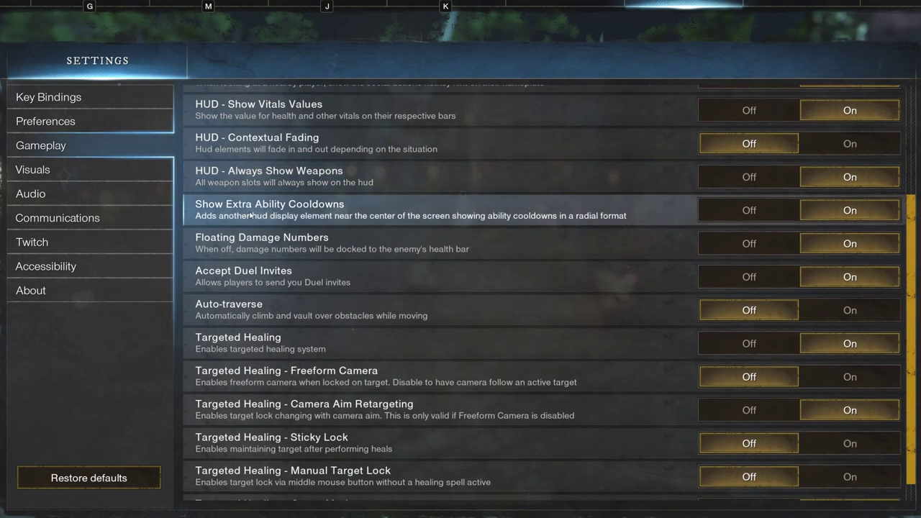
pyautogui.scroll(-1, 252, 213)
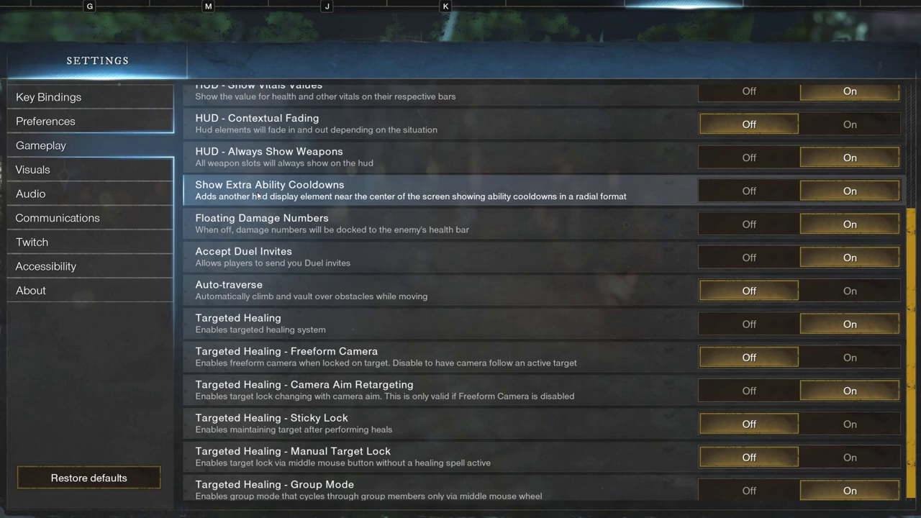
pyautogui.scroll(-1, 255, 202)
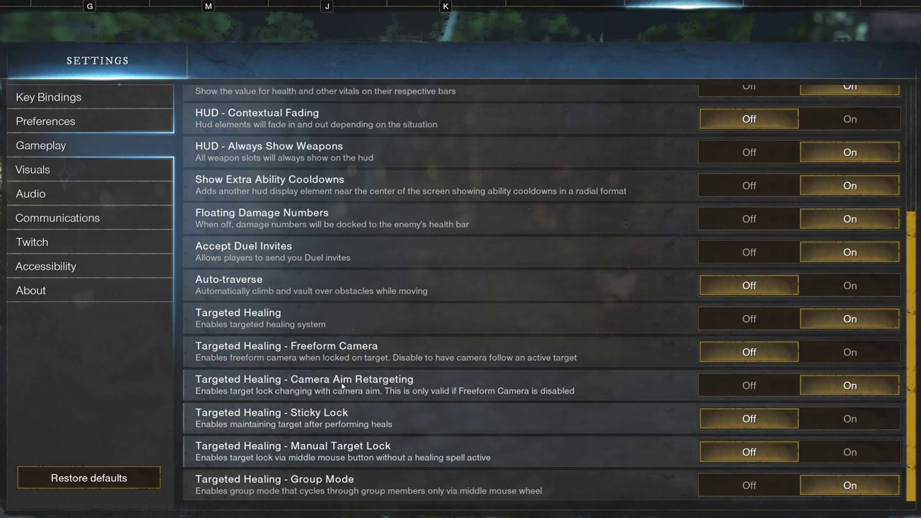
# Step: Set the vertical field of view to its maximum of 70 in the Visuals settings
pyautogui.click(101, 171)
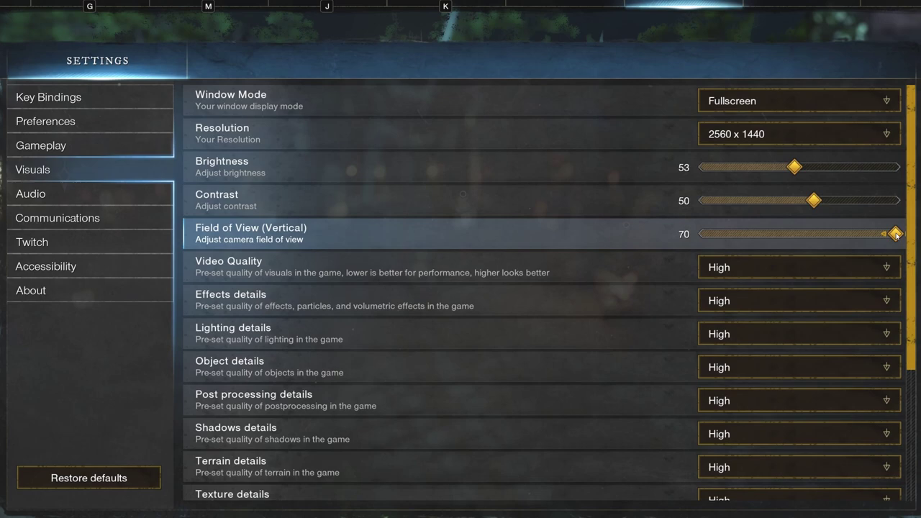
pyautogui.moveTo(894, 235)
pyautogui.mouseDown()
pyautogui.moveTo(714, 240)
pyautogui.moveTo(901, 234)
pyautogui.mouseUp()
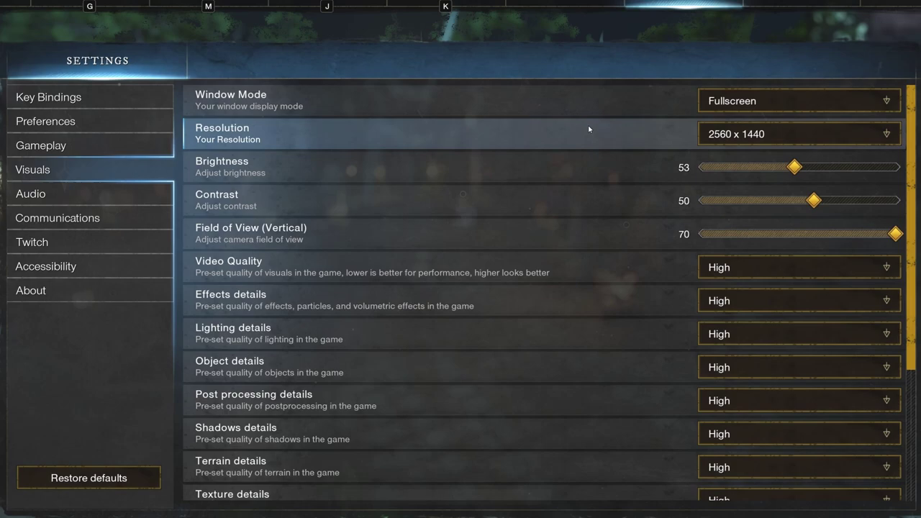
# Step: Examine the visual detail presets, frame-rate options and player nameplate amount in the Visuals settings
pyautogui.scroll(-2, 493, 128)
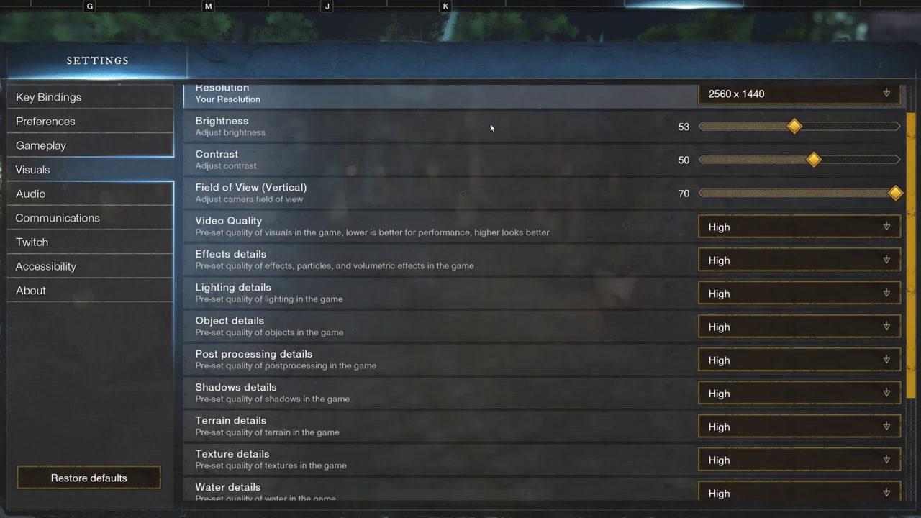
pyautogui.scroll(-5, 564, 228)
pyautogui.scroll(-2, 576, 238)
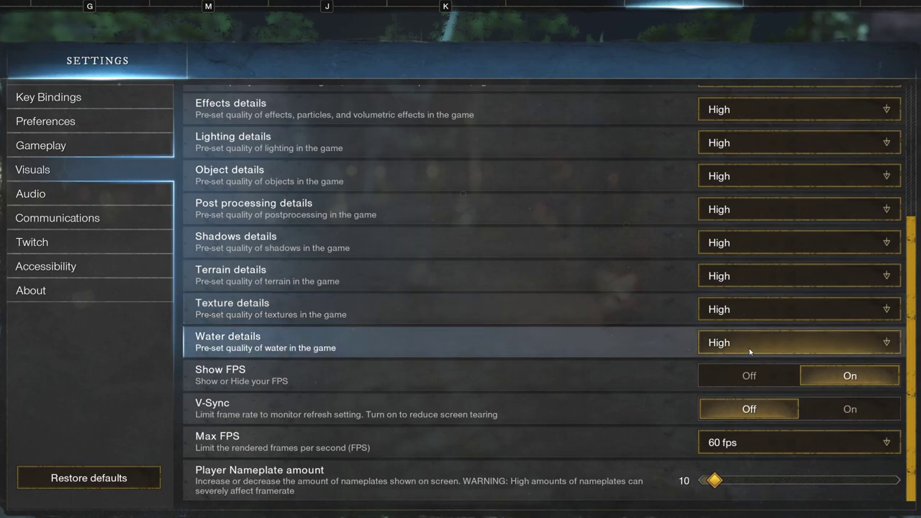
pyautogui.scroll(1, 742, 350)
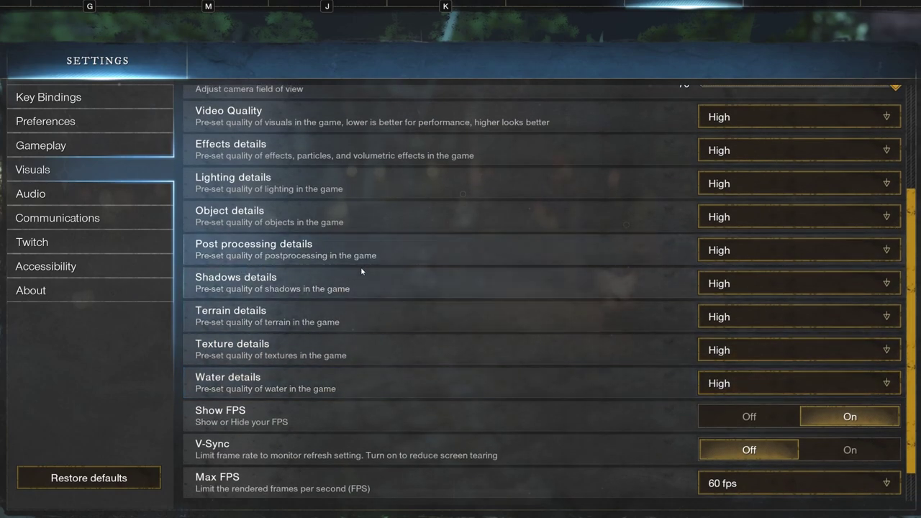
pyautogui.scroll(1, 362, 270)
pyautogui.scroll(2, 362, 270)
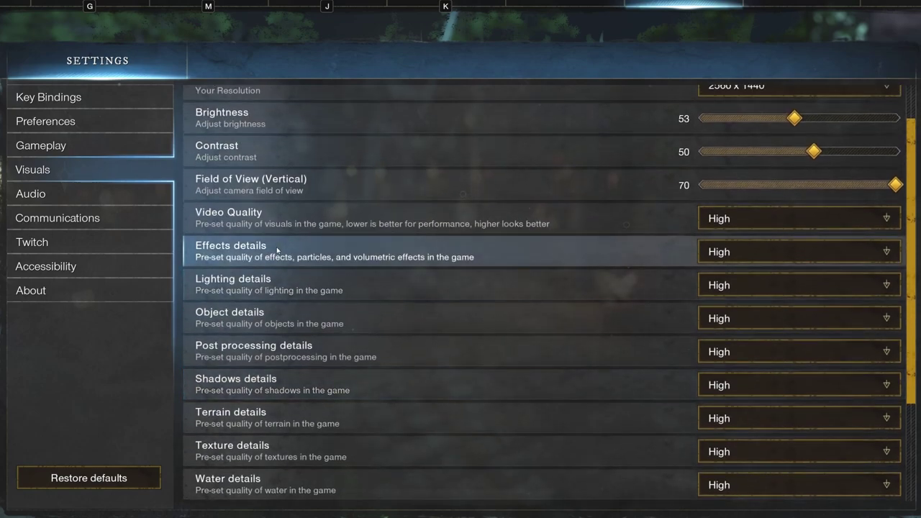
pyautogui.scroll(-1, 460, 256)
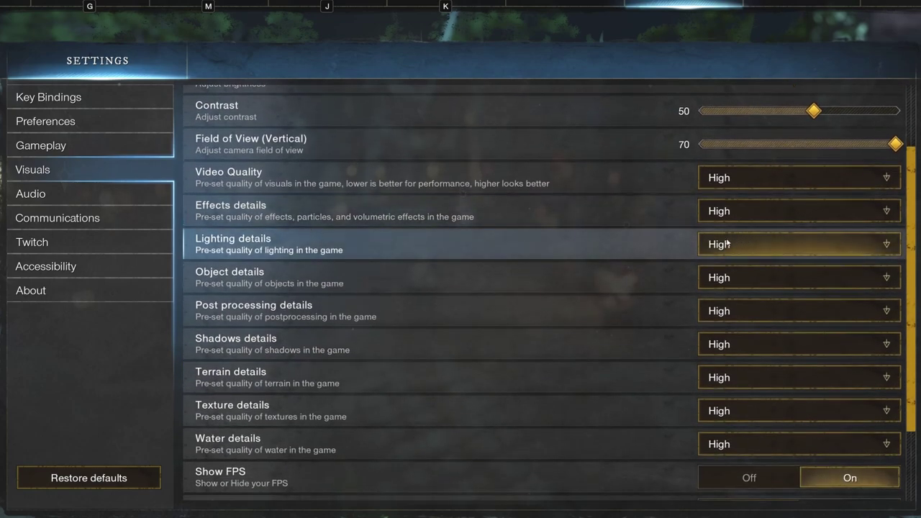
pyautogui.scroll(-3, 508, 250)
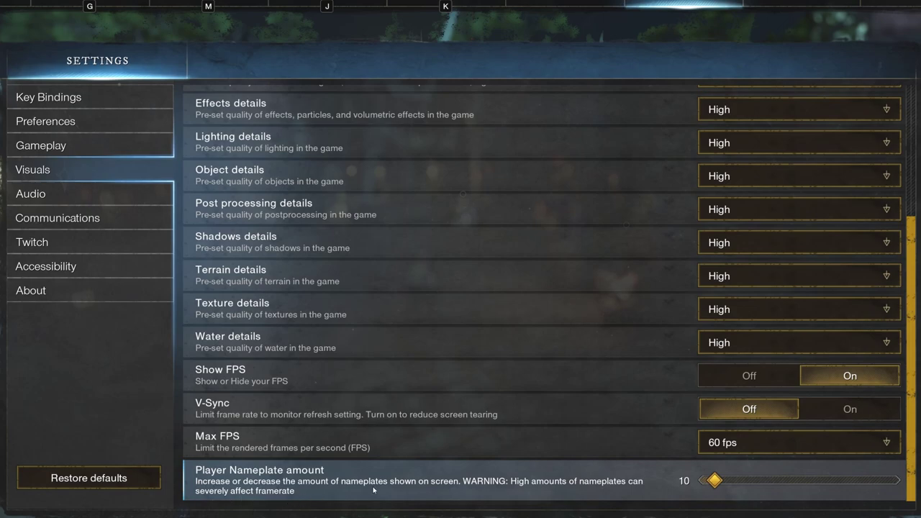
# Step: Set the player nameplate amount to 10 and the brightness to 55
pyautogui.moveTo(719, 483)
pyautogui.mouseDown()
pyautogui.moveTo(729, 483)
pyautogui.moveTo(721, 483)
pyautogui.mouseUp()
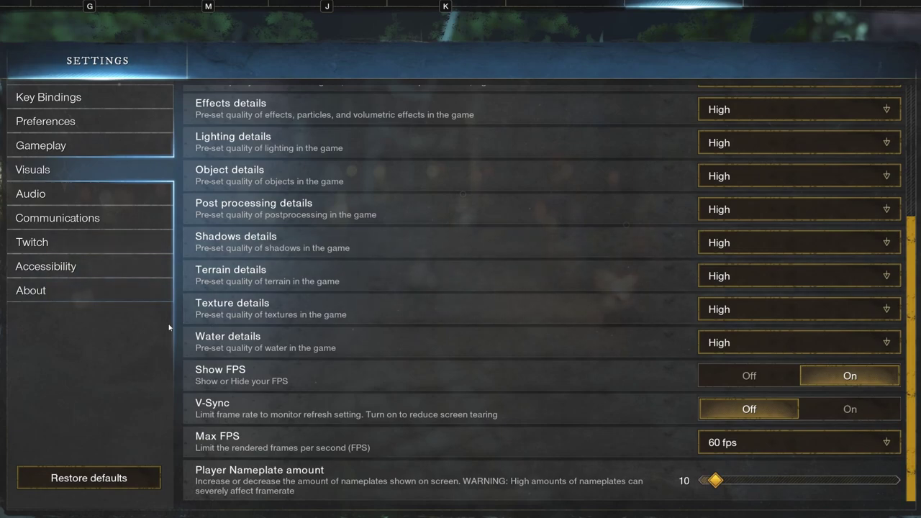
pyautogui.scroll(5, 381, 323)
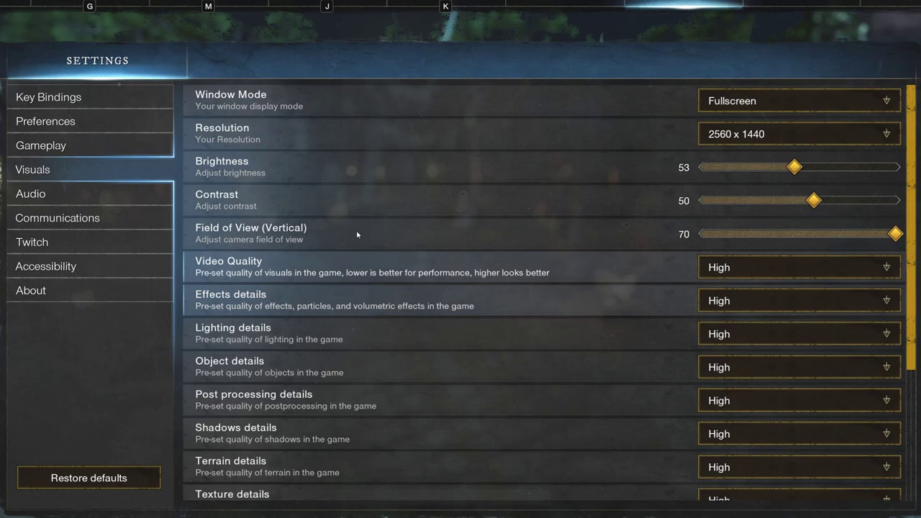
pyautogui.moveTo(792, 167); pyautogui.dragTo(805, 170)
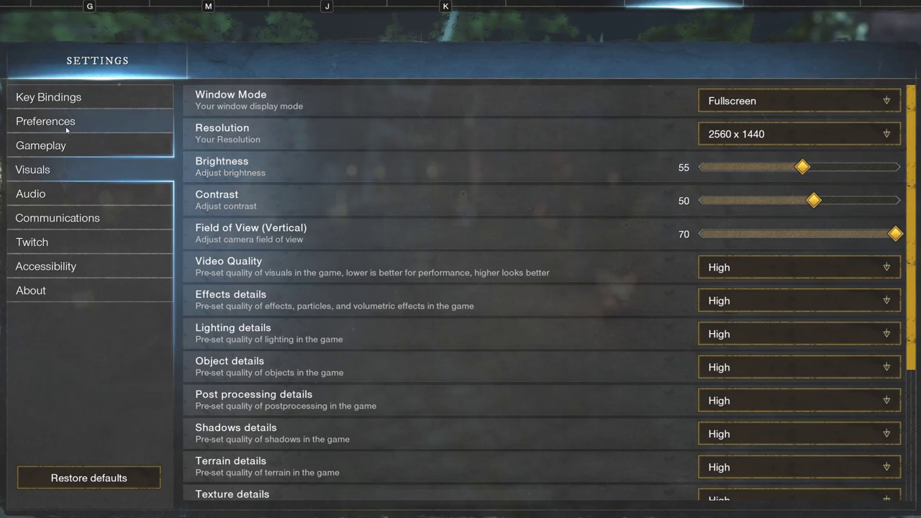
# Step: Return to the Gameplay settings and recheck the HUD, extra ability cooldown and floating damage number options
pyautogui.click(46, 120)
pyautogui.click(56, 146)
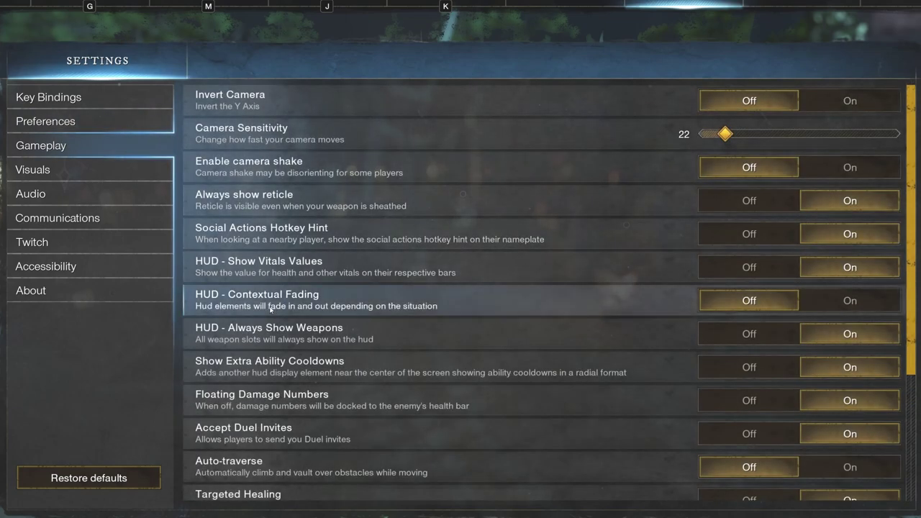
pyautogui.scroll(-1, 298, 310)
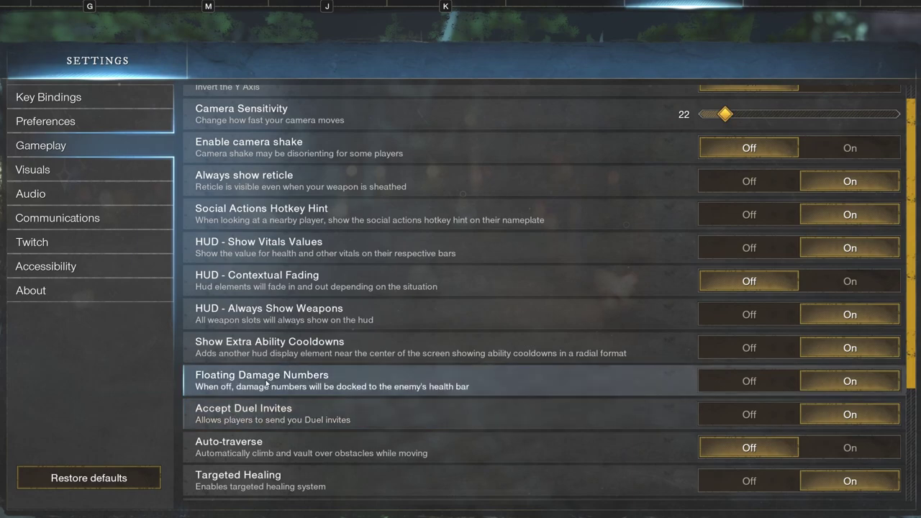
pyautogui.scroll(1, 268, 381)
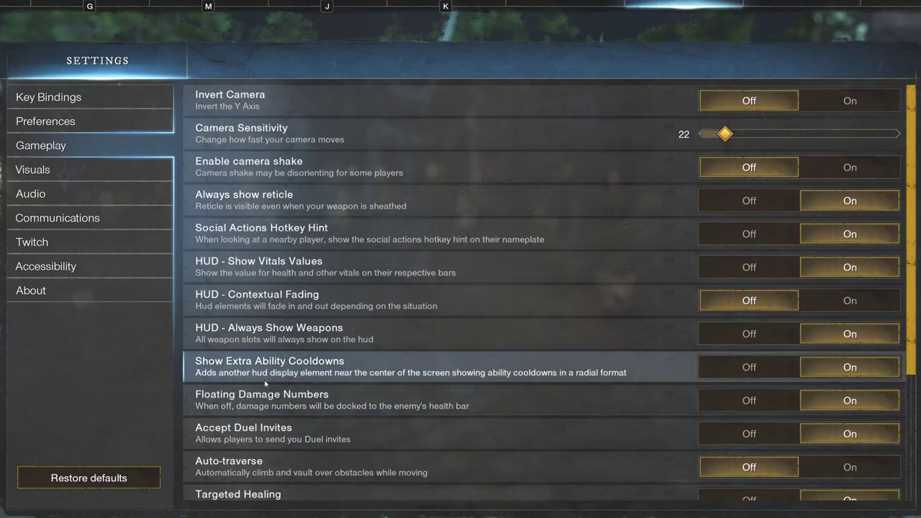